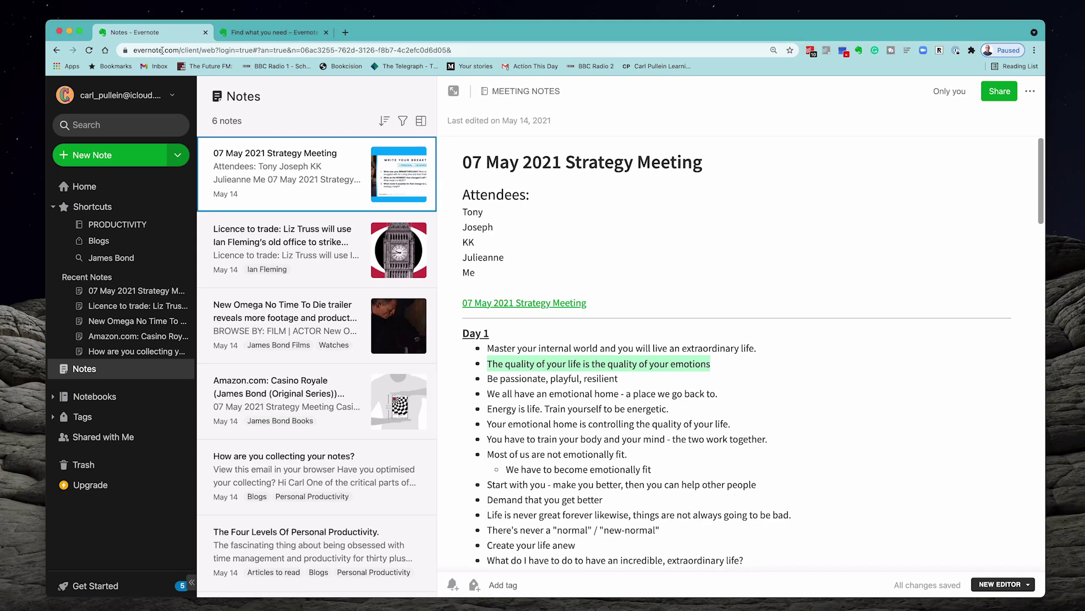
Enter 'Ian Fleming' in the sidebar search to get phrase, note and tag suggestions
left_click(127, 120)
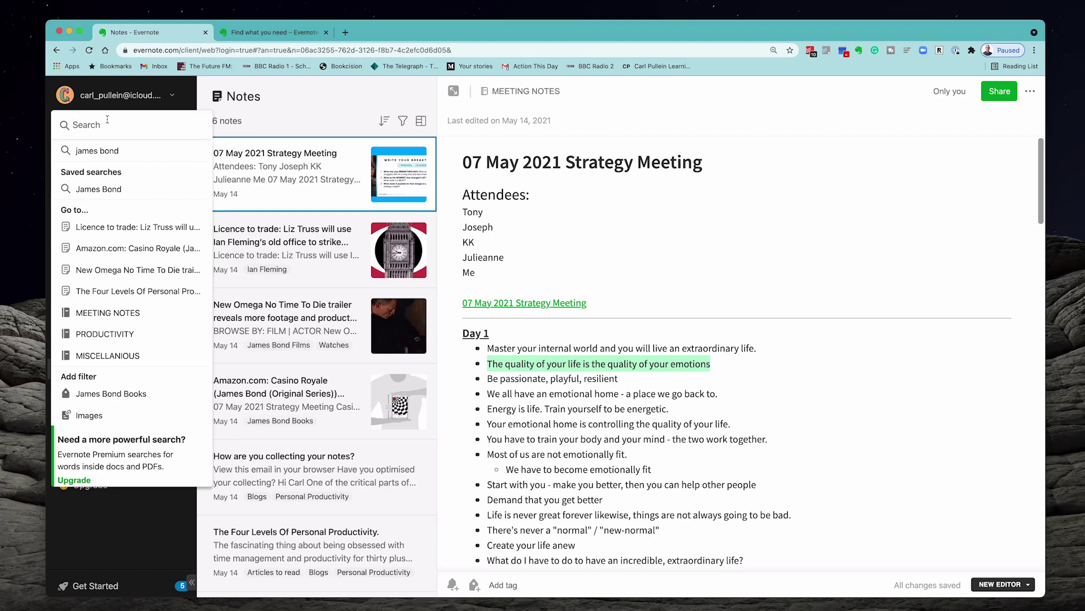
type("Ian")
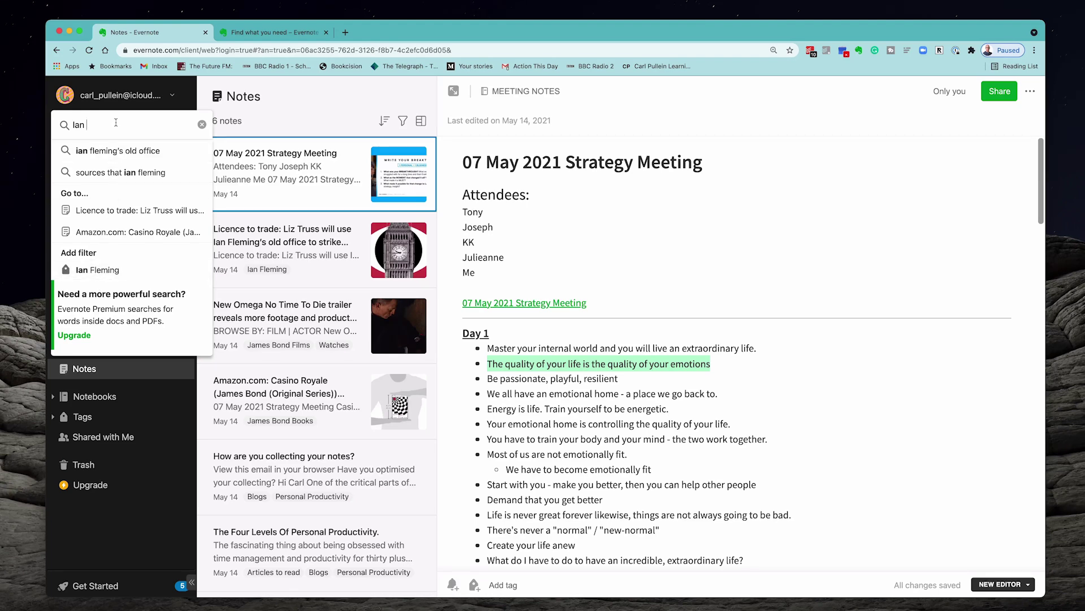
type("Fleming")
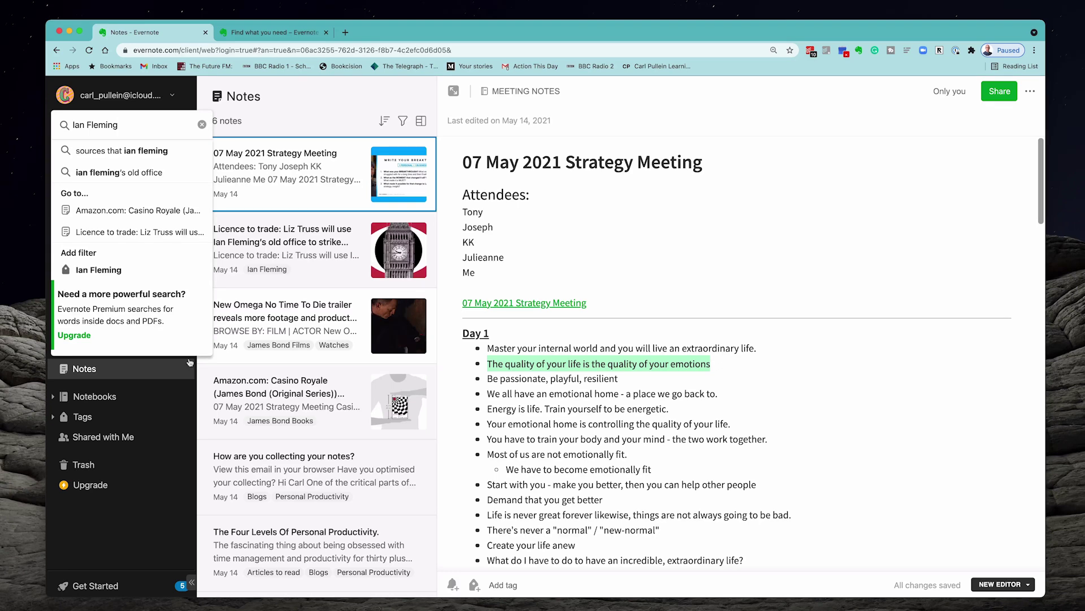
Run the suggested 'sources that ian fleming' search, then clear it to list all six notes
left_click(230, 334)
left_click(129, 127)
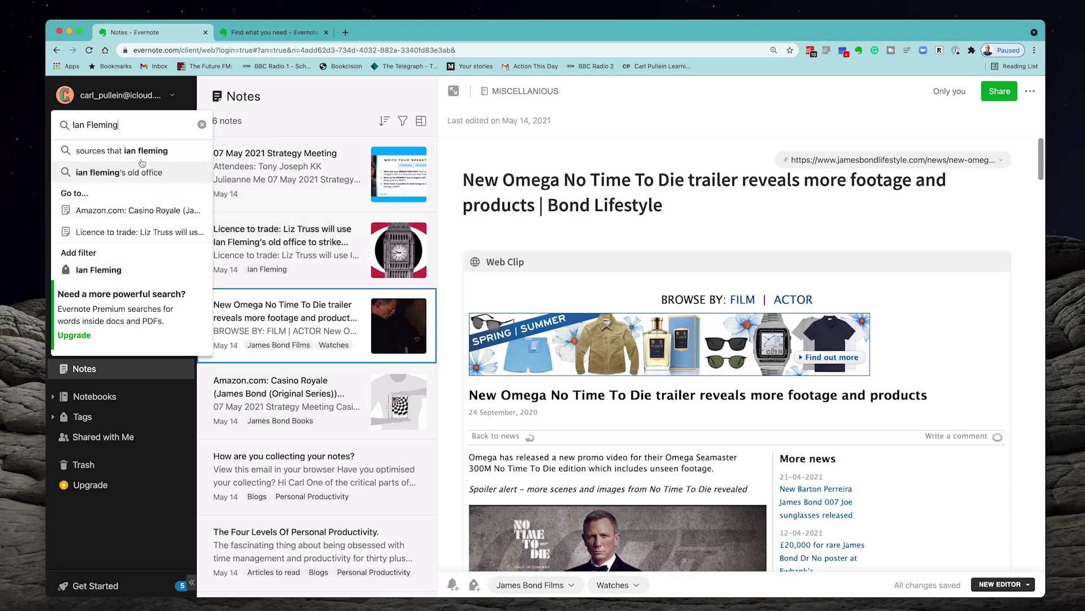
left_click(140, 152)
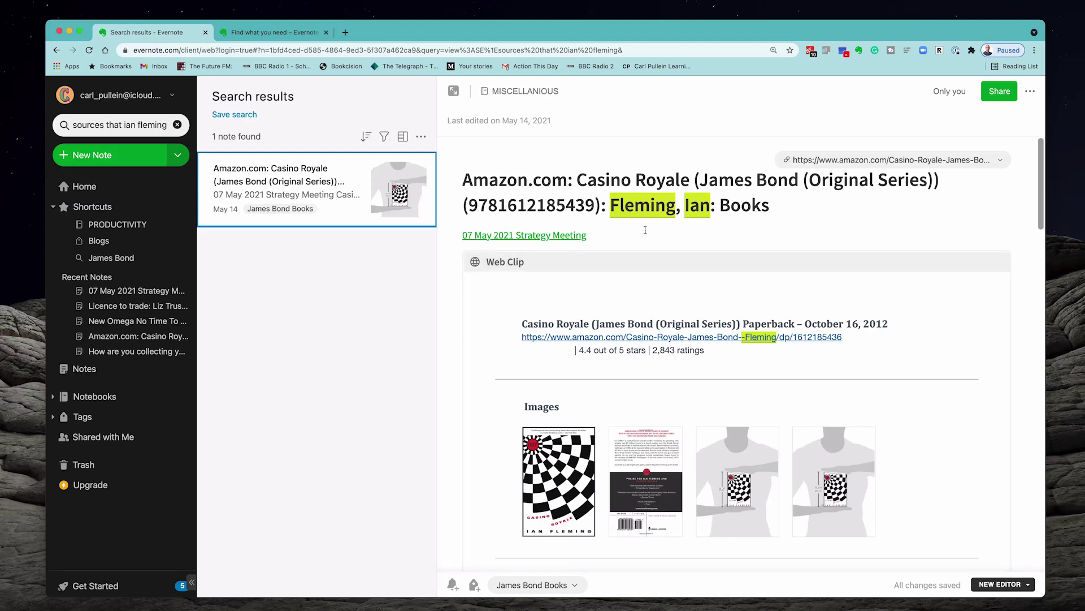
left_click(177, 124)
left_click(151, 126)
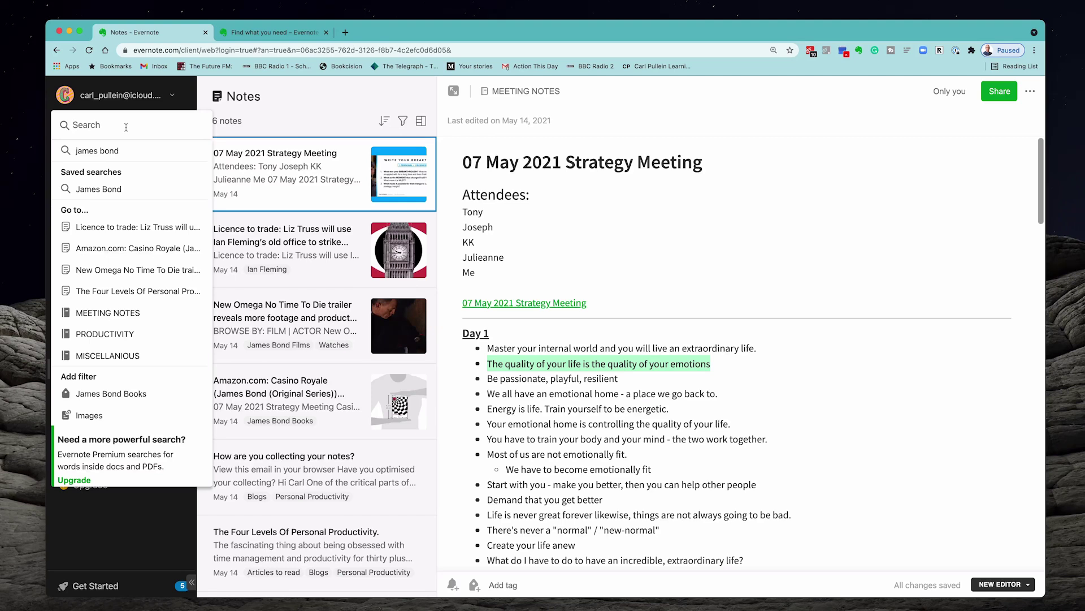
Search all notes for 'Ian Fleming', fixing the misspelled name first
type("Ian Flmei")
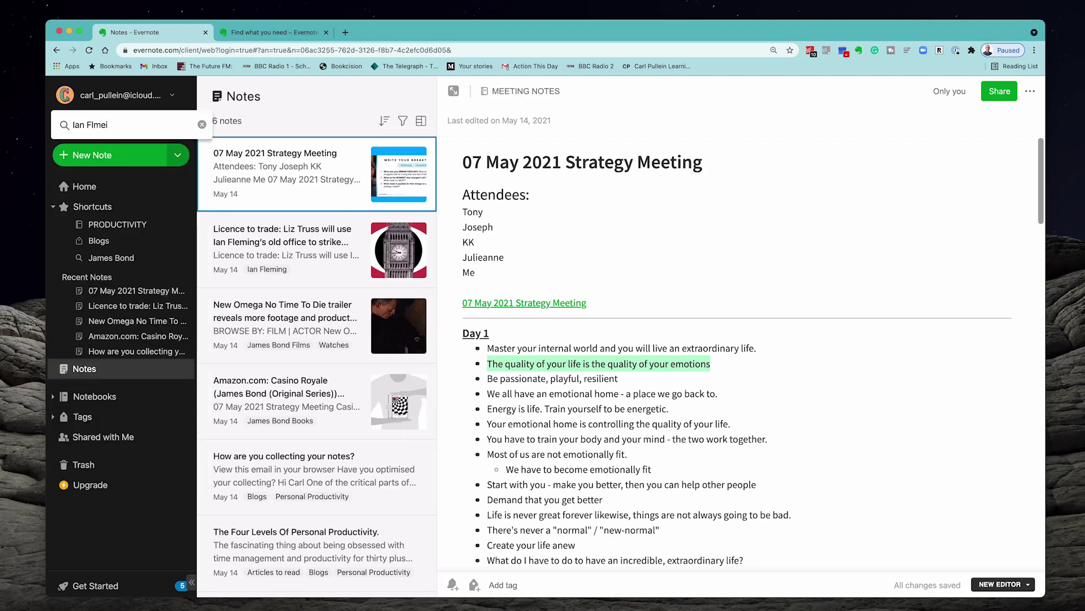
key("BackSpace")
key("BackSpace")
key("BackSpace")
type("leming")
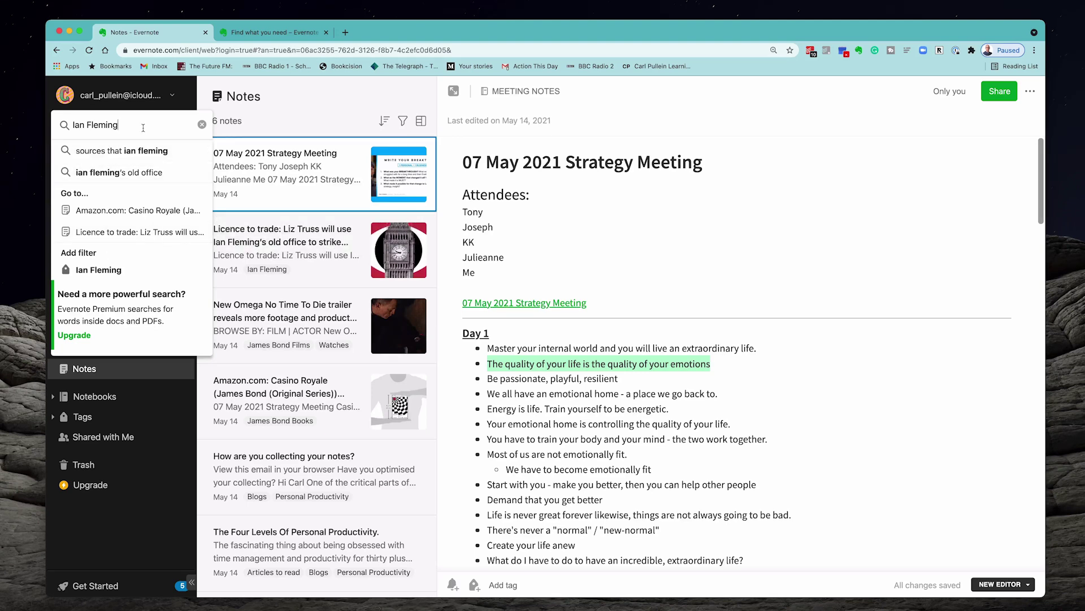
key("Return")
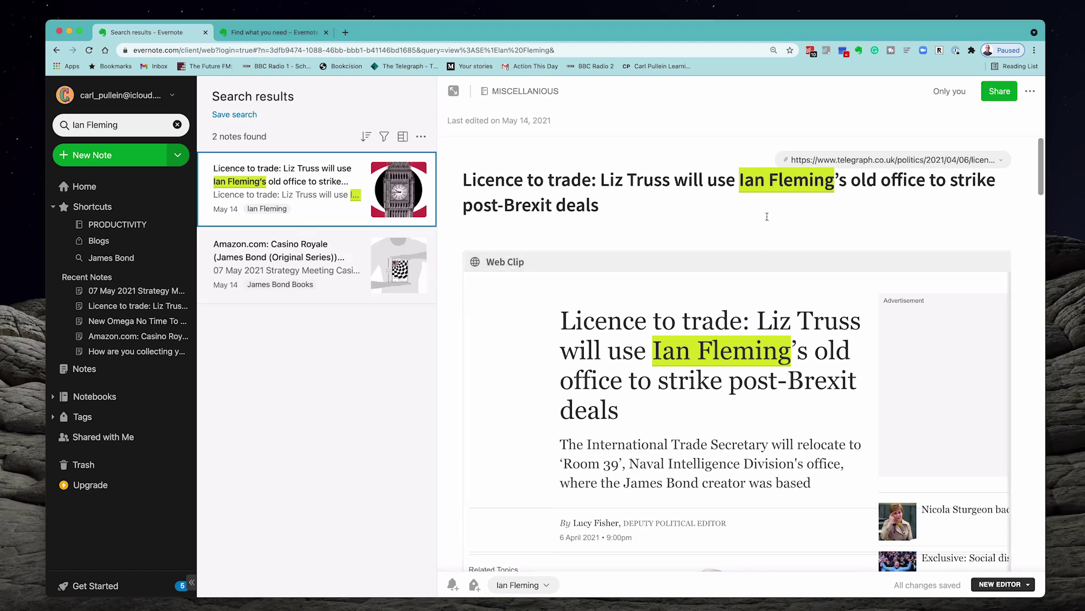
Review the Amazon Casino Royale result, then open the Licence to trade result
left_click(324, 281)
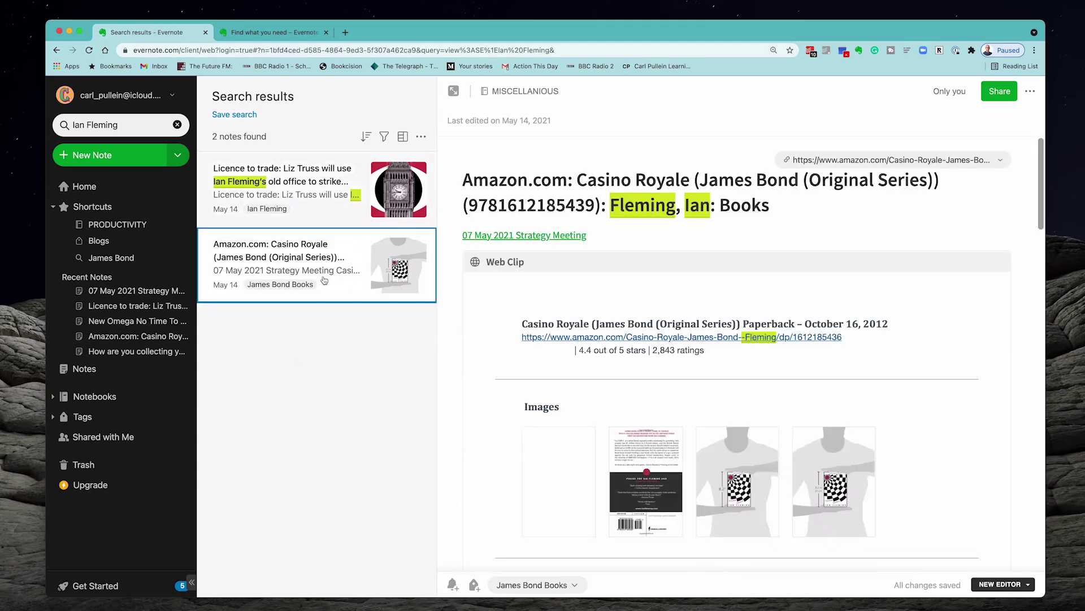
scroll(724, 295, "down", 10)
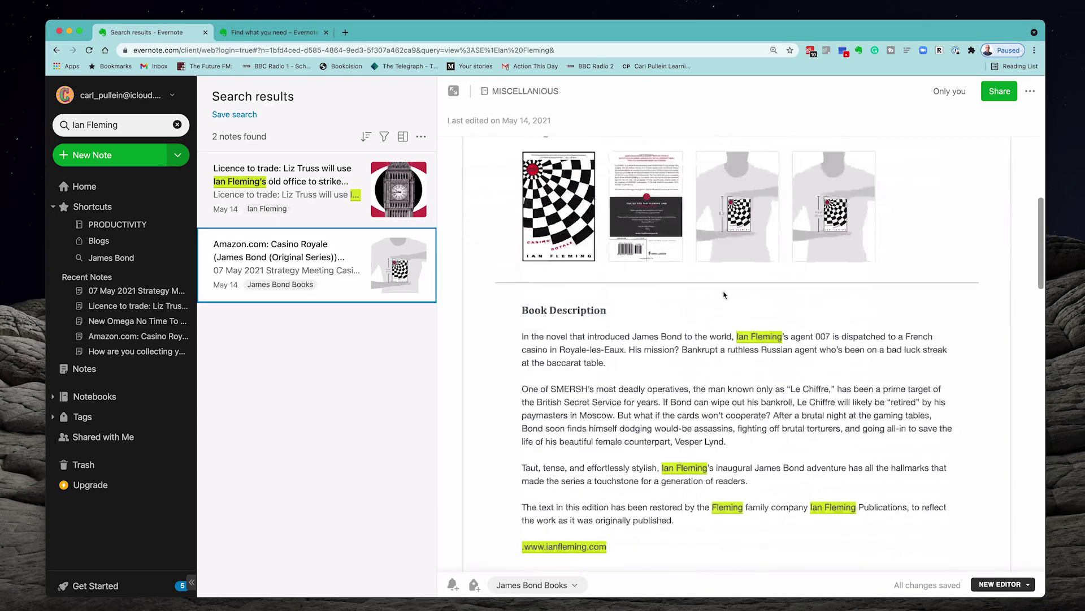
scroll(712, 431, "up", 4)
scroll(712, 431, "up", 4)
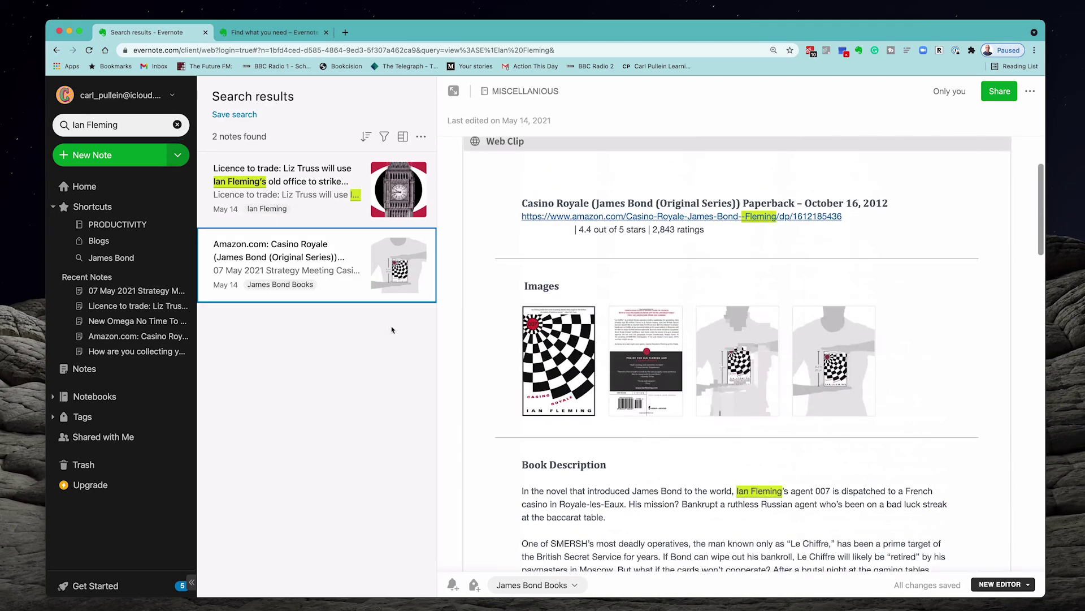
left_click(307, 180)
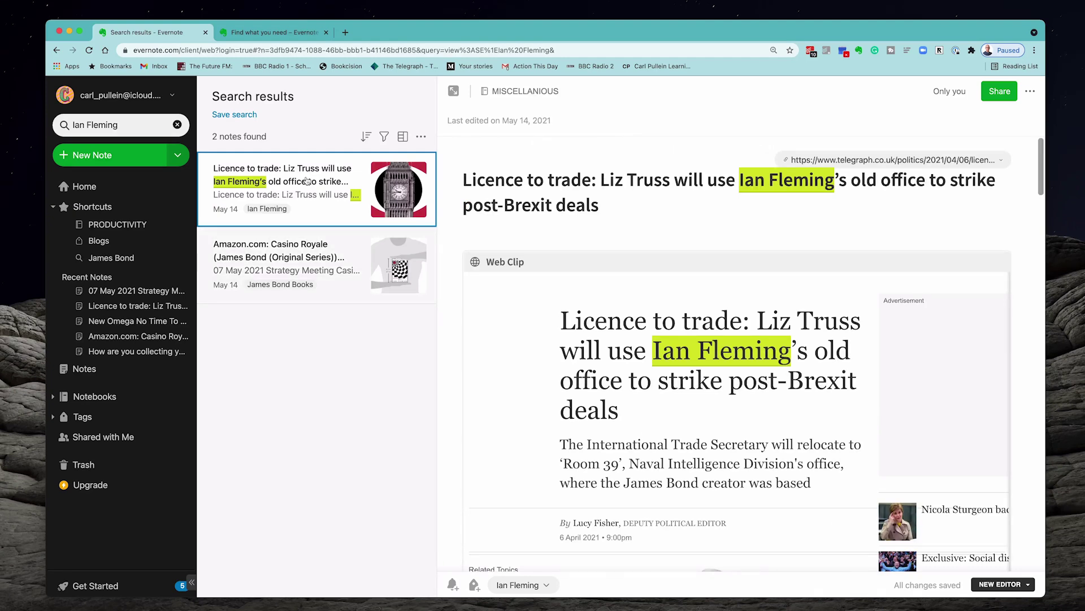
left_click(386, 137)
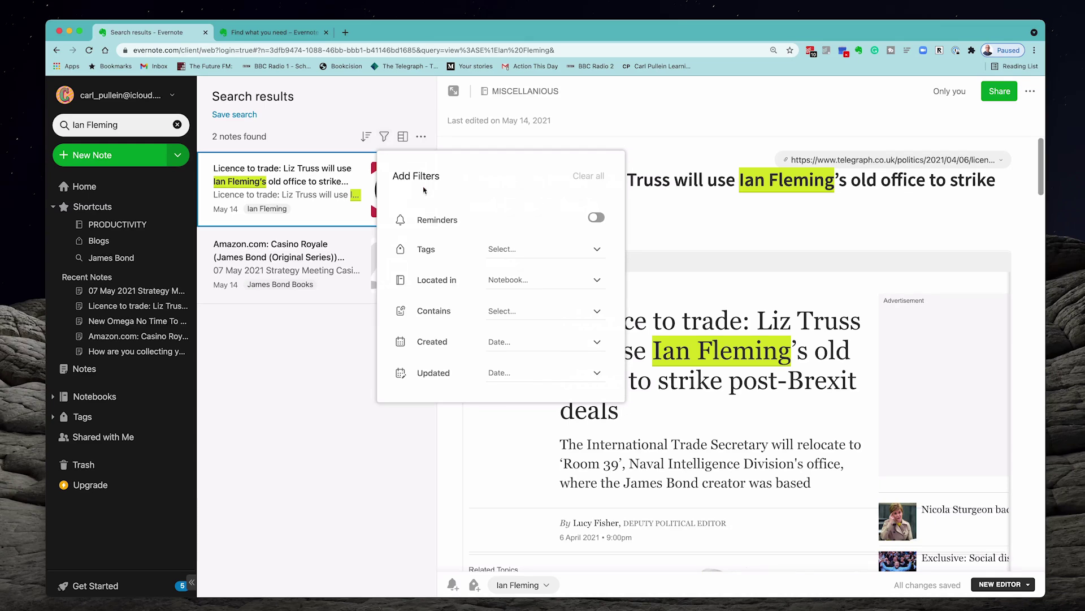
left_click(593, 283)
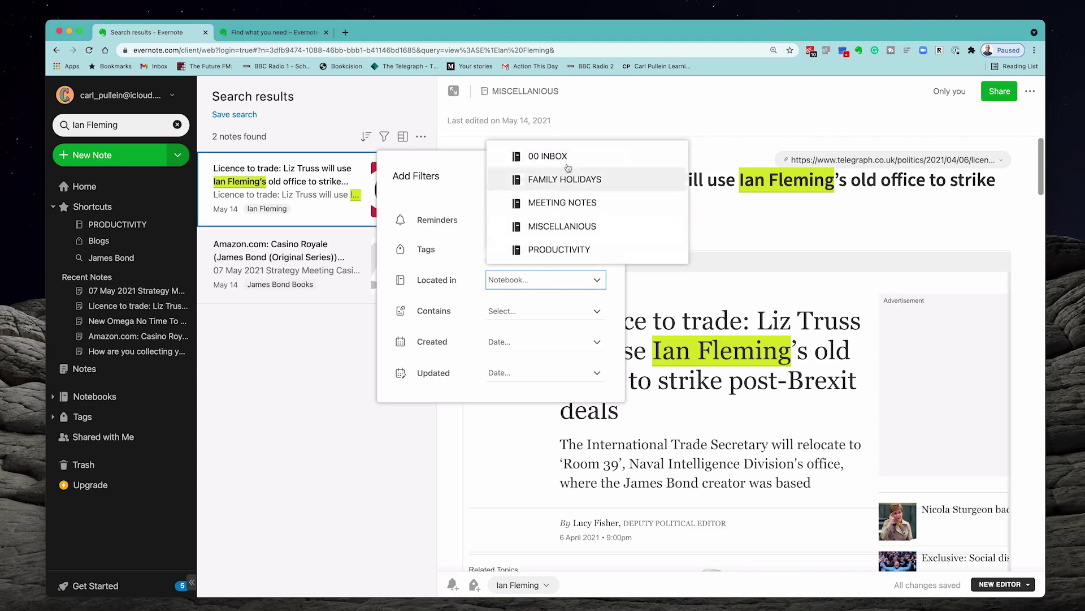
double_click(394, 314)
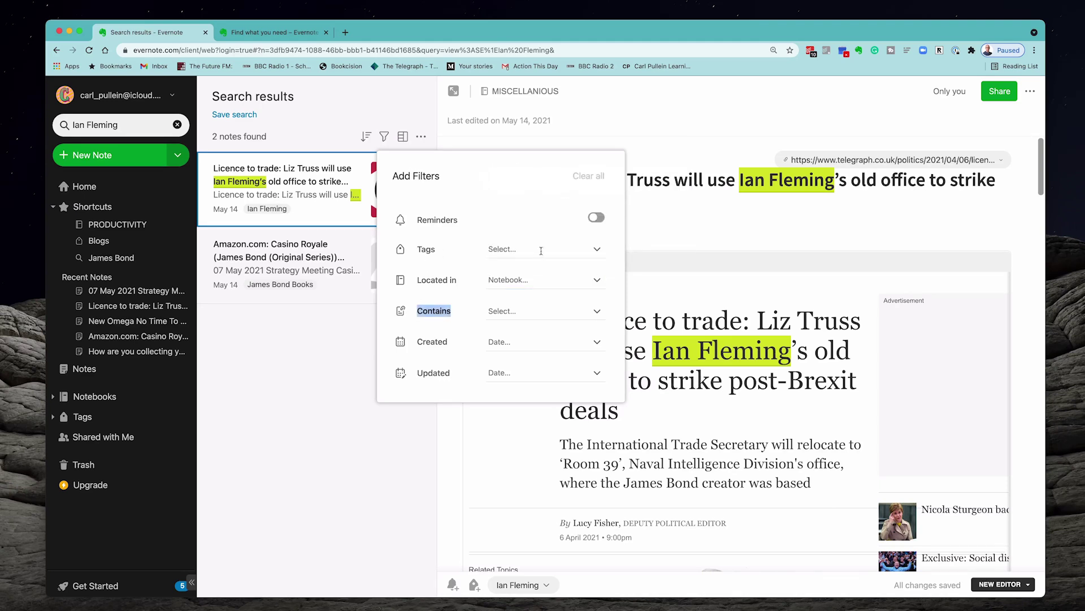
left_click(597, 251)
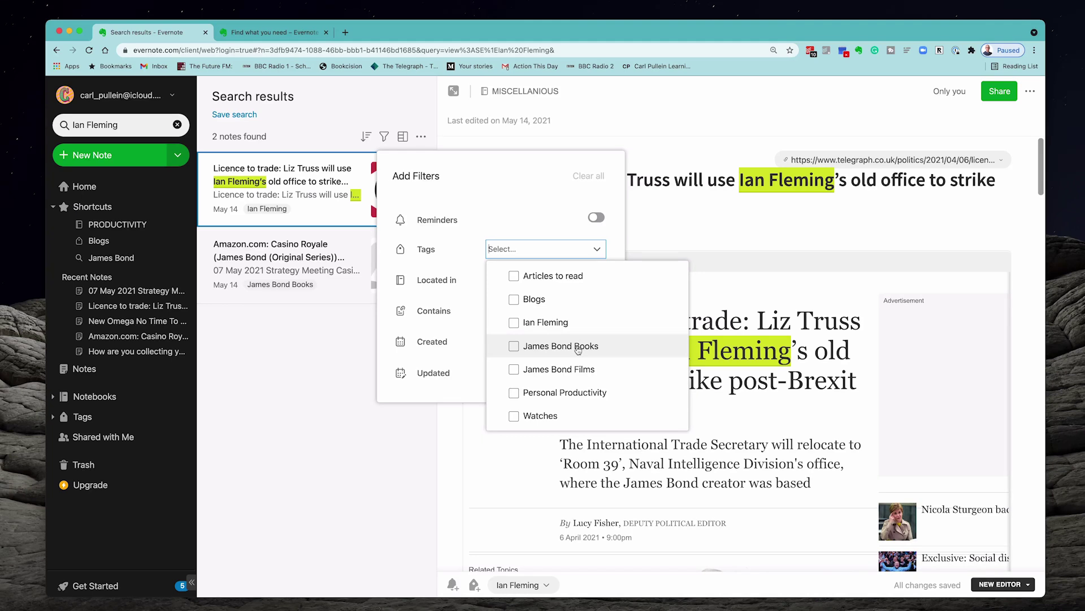
left_click(386, 298)
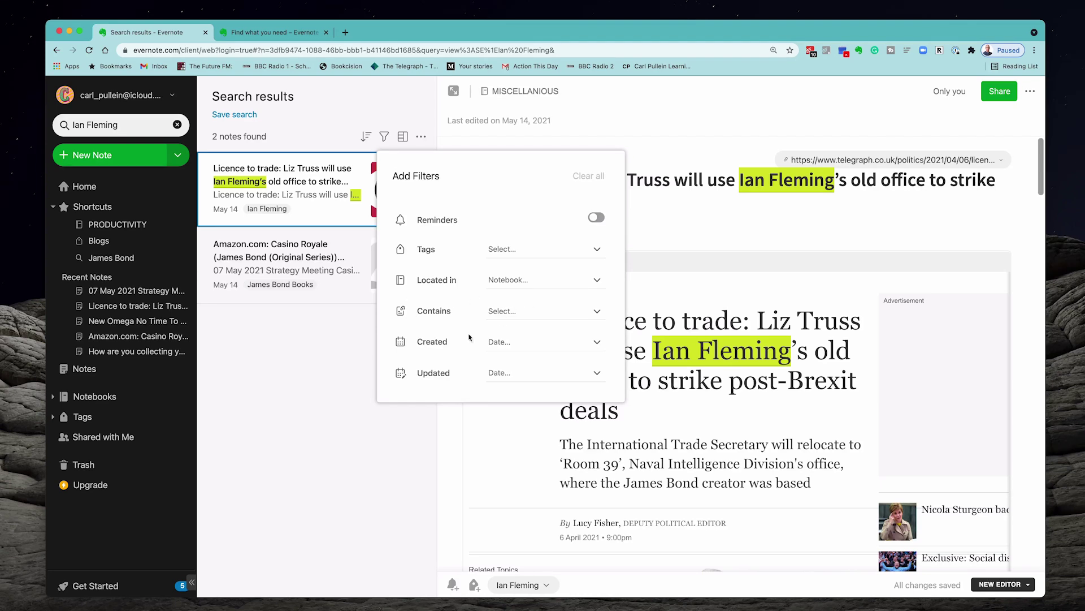
left_click(594, 312)
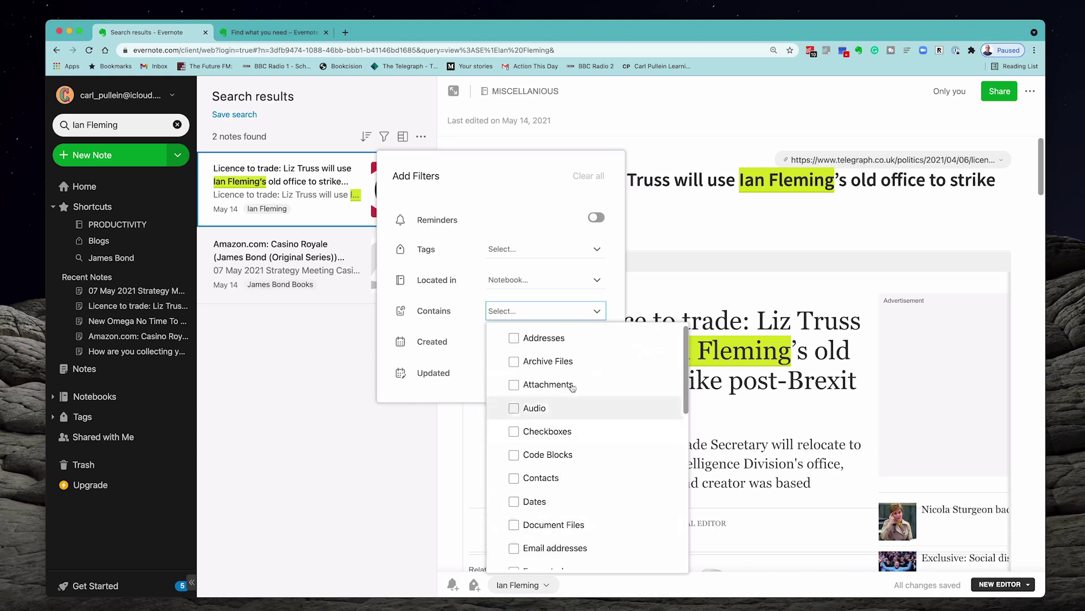
left_click(618, 274)
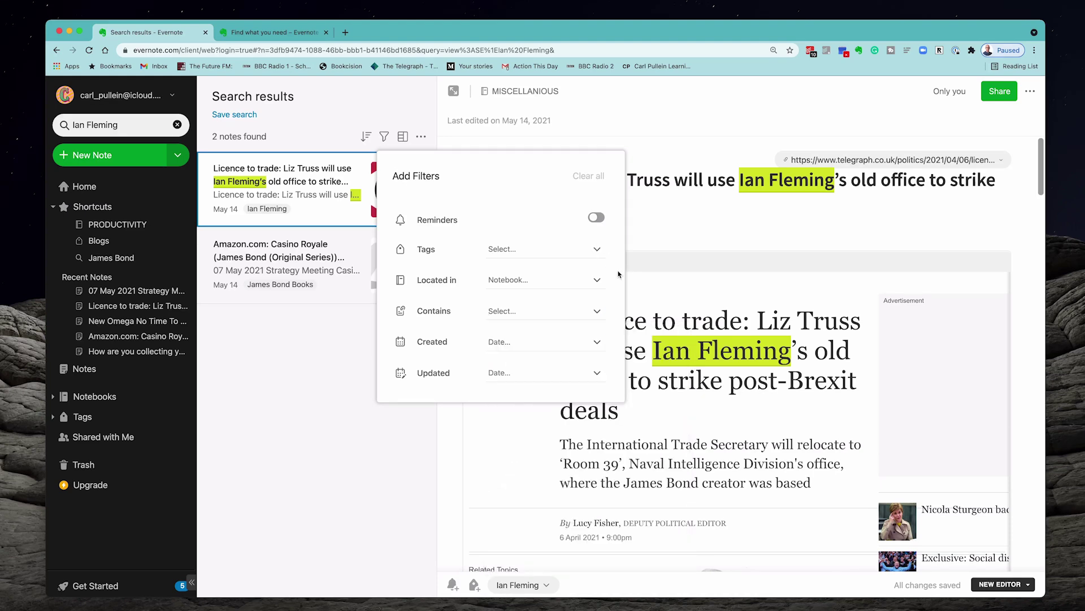
left_click(599, 345)
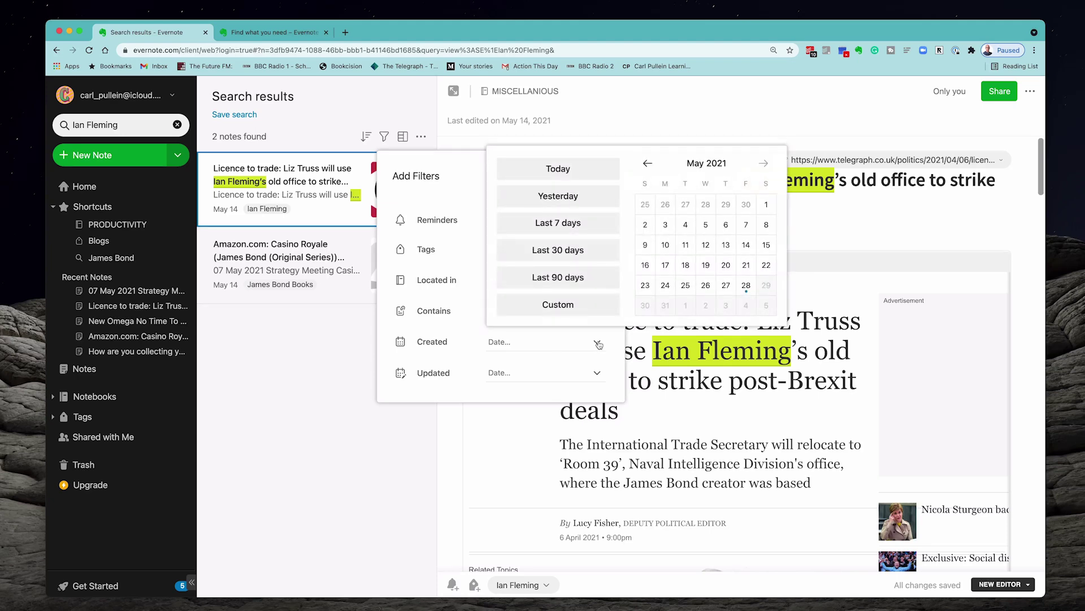
left_click(425, 385)
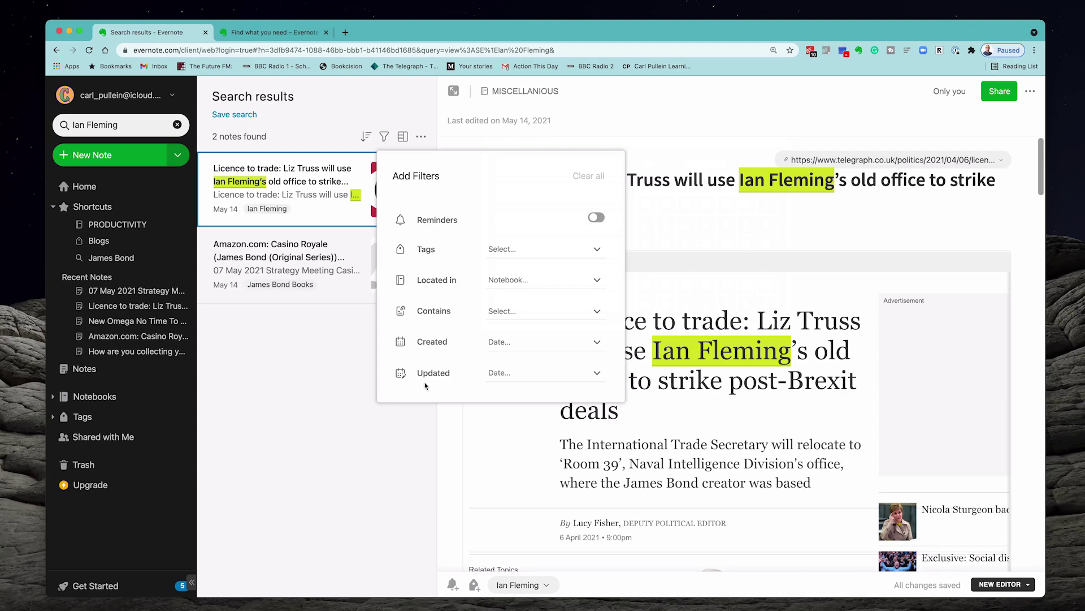
left_click(315, 386)
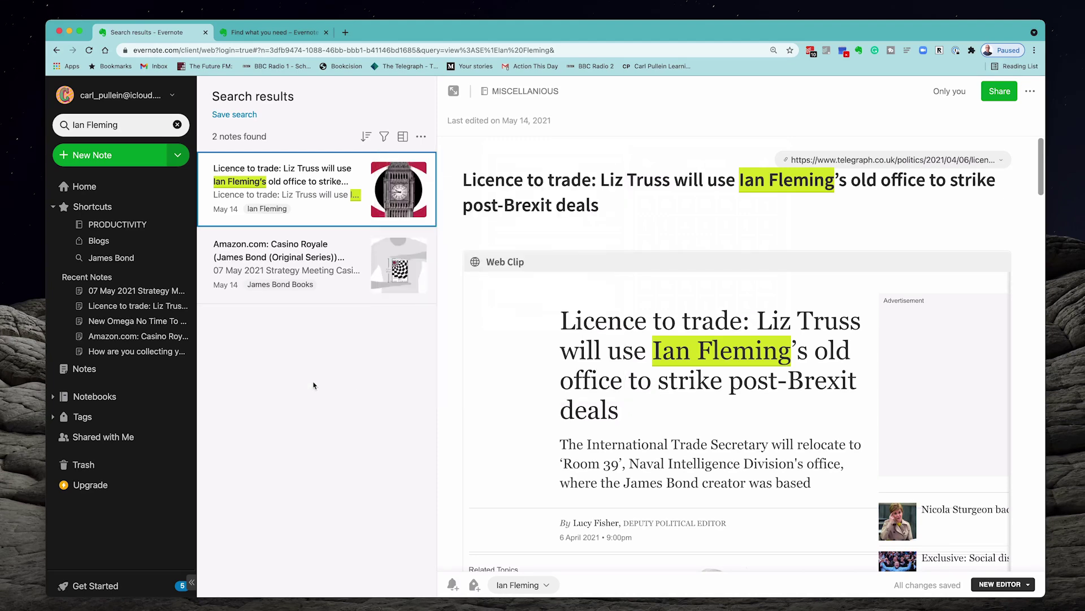
Save the current search as 'Ian Fleming' without adding it to Shortcuts
left_click(141, 127)
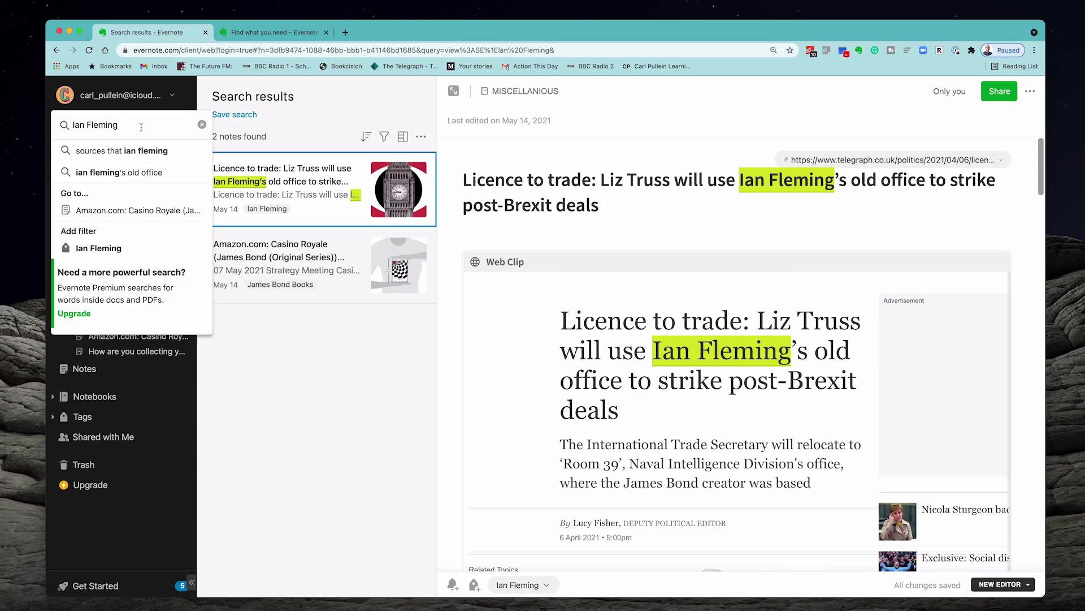
left_click(309, 123)
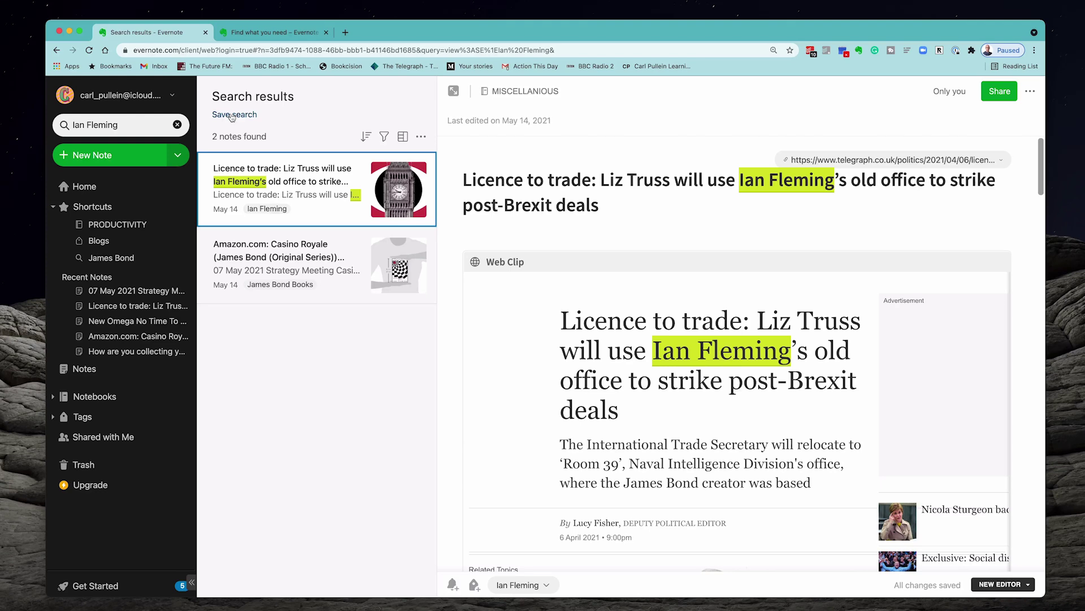
left_click(232, 115)
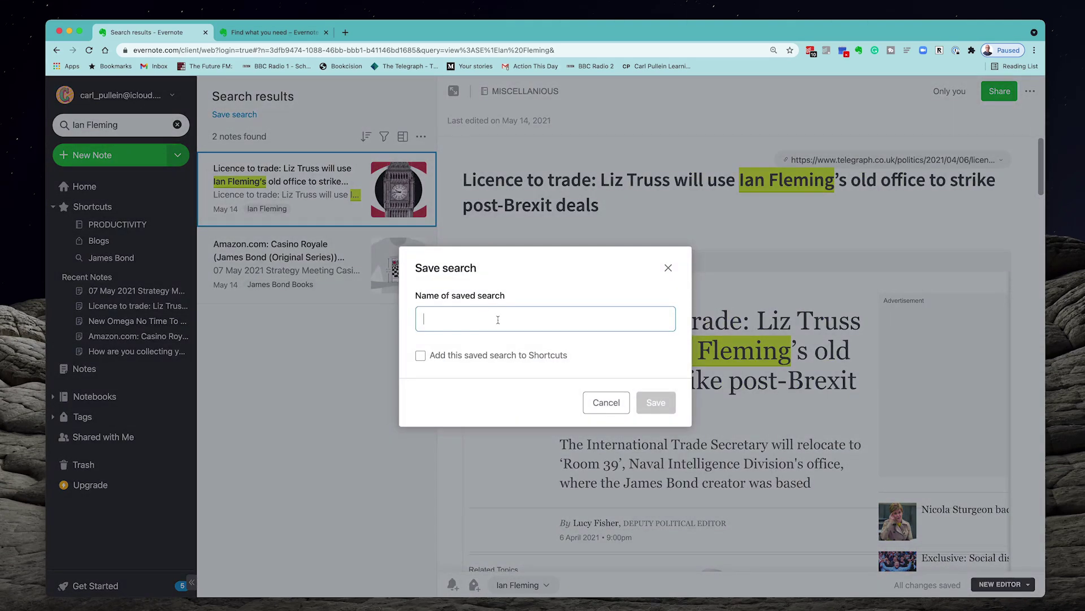
type("Ian ")
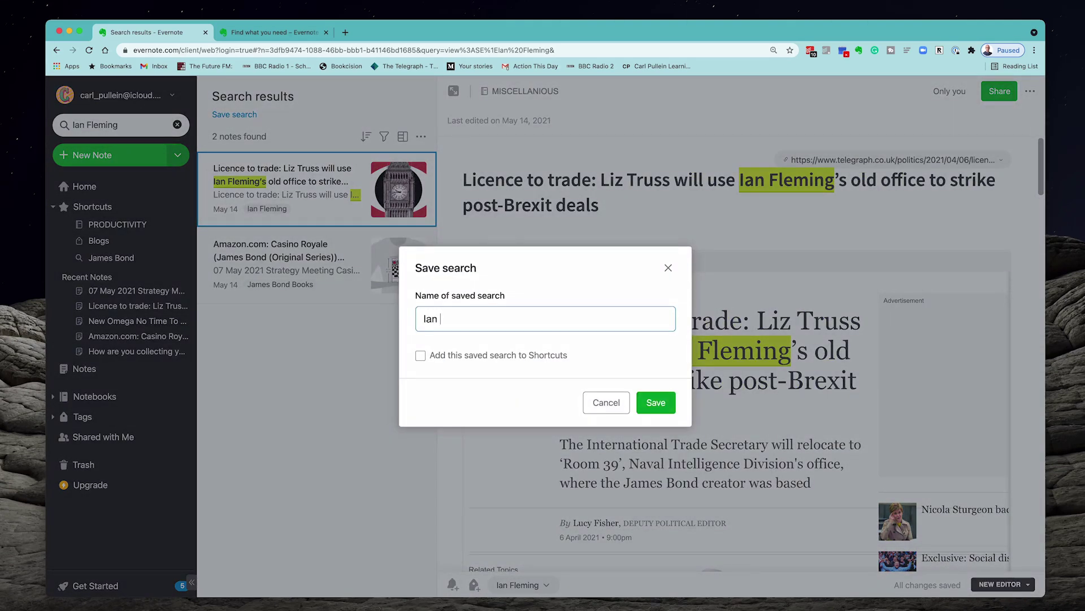
type("Fleming")
left_click(663, 403)
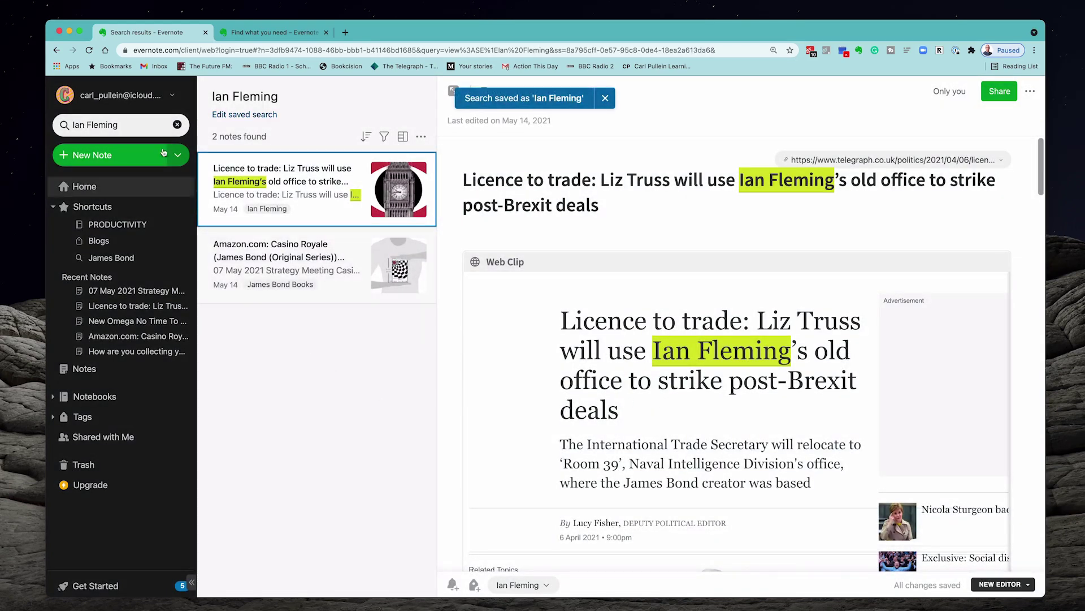
left_click(138, 124)
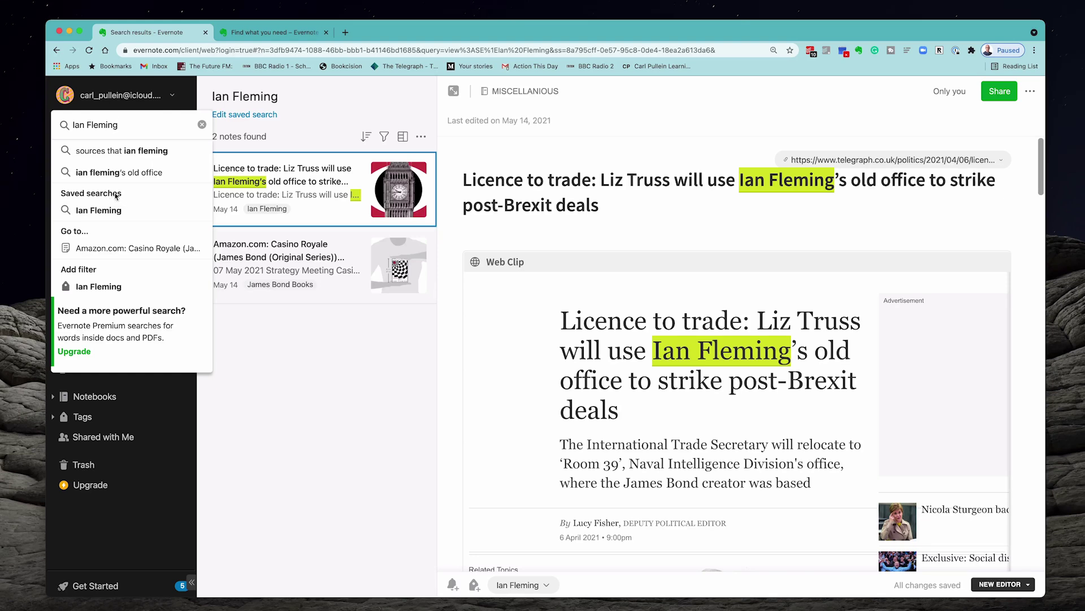
left_click(282, 341)
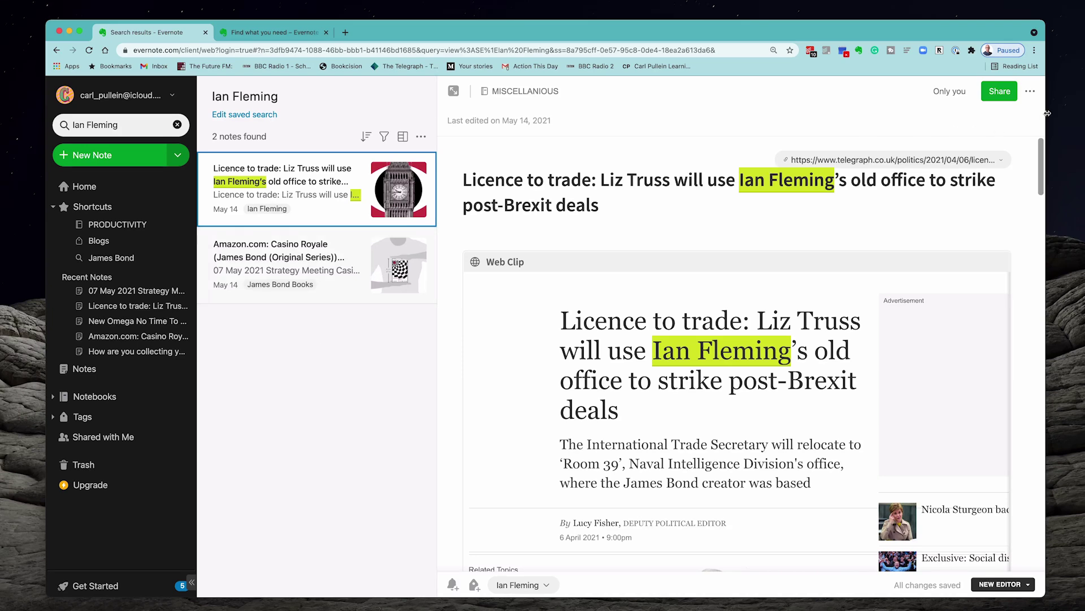
left_click(1030, 91)
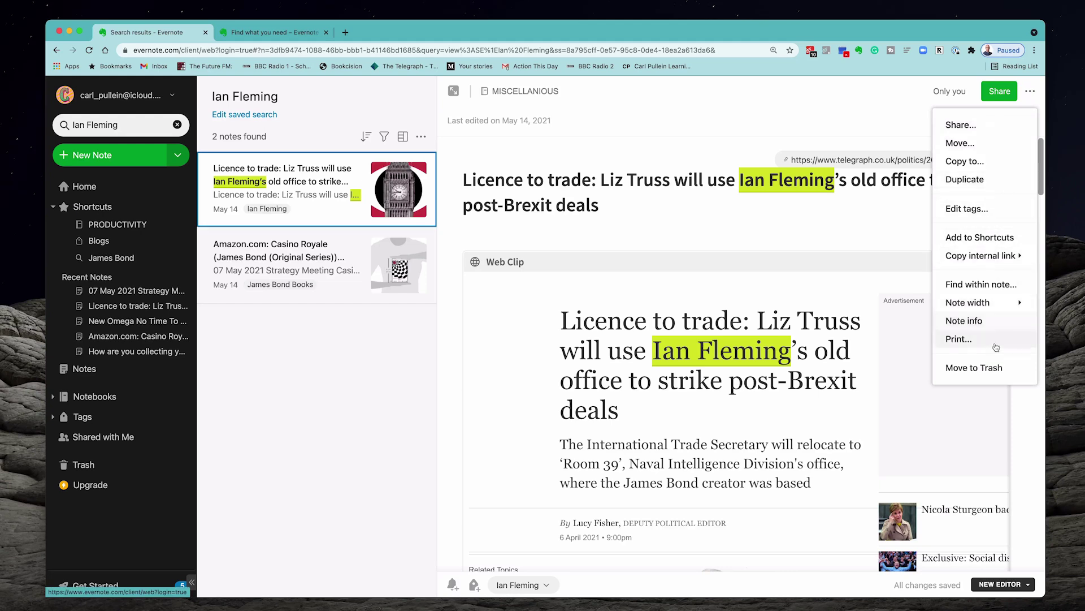
left_click(407, 375)
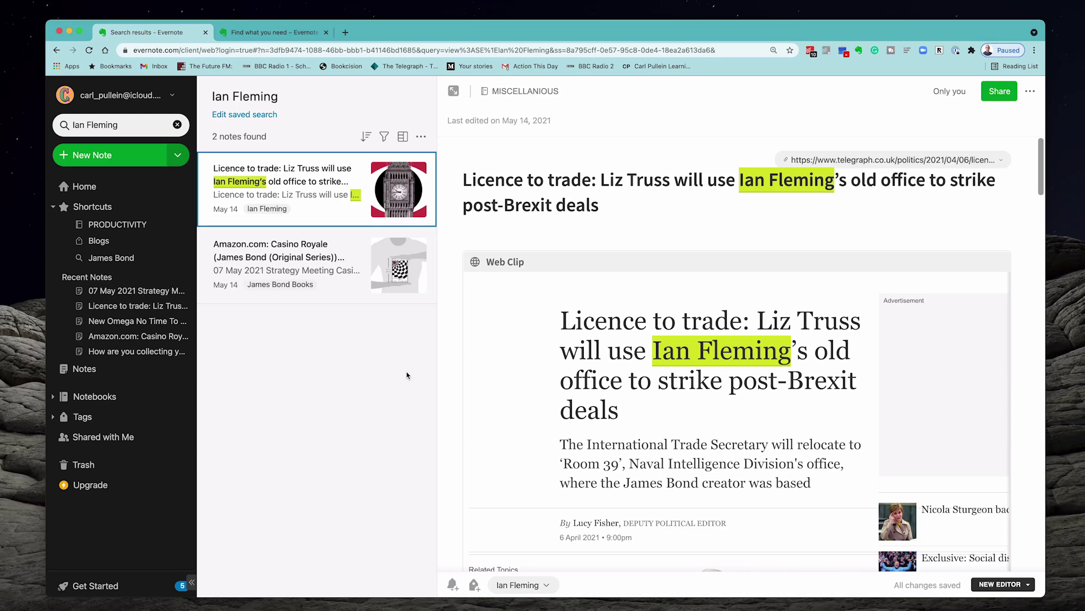
Replace the search term 'Ian Fleming' with 'Watches' and run the search
left_click(155, 119)
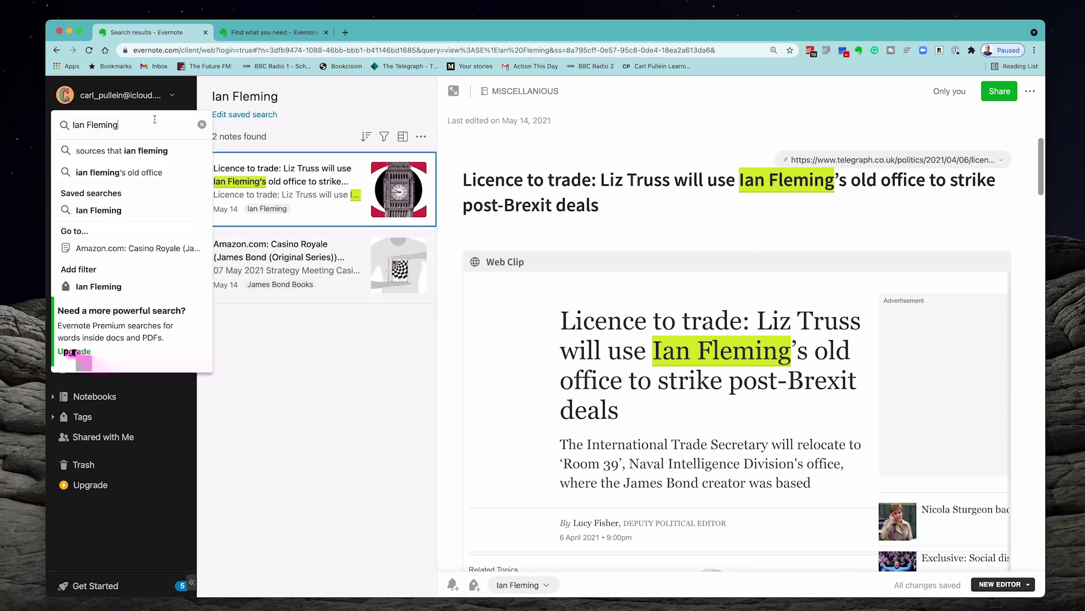
key("shift+alt+Left")
key("shift+alt+Left")
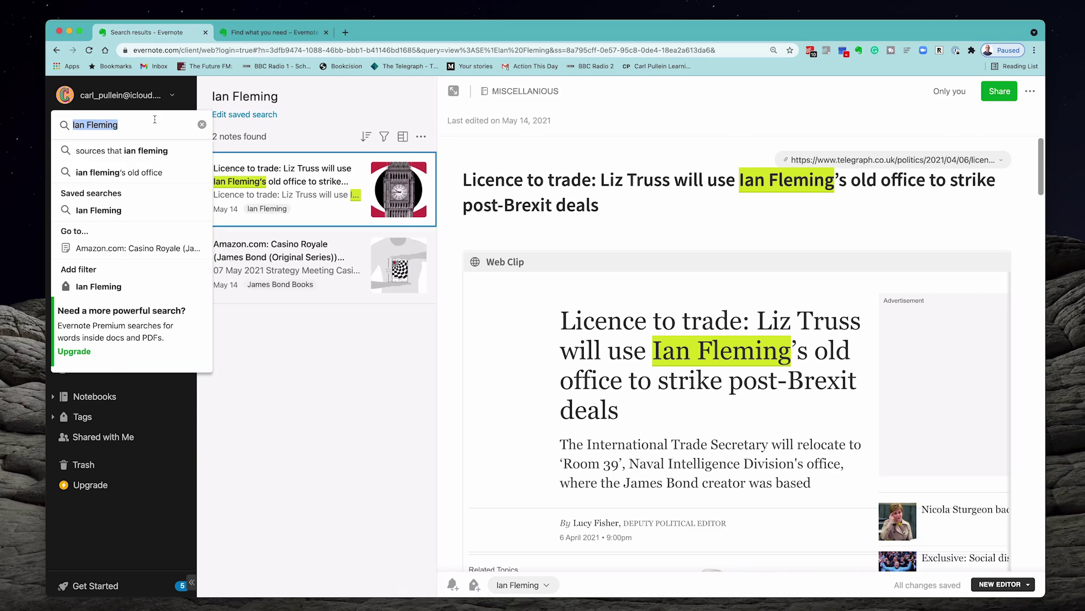
type("W")
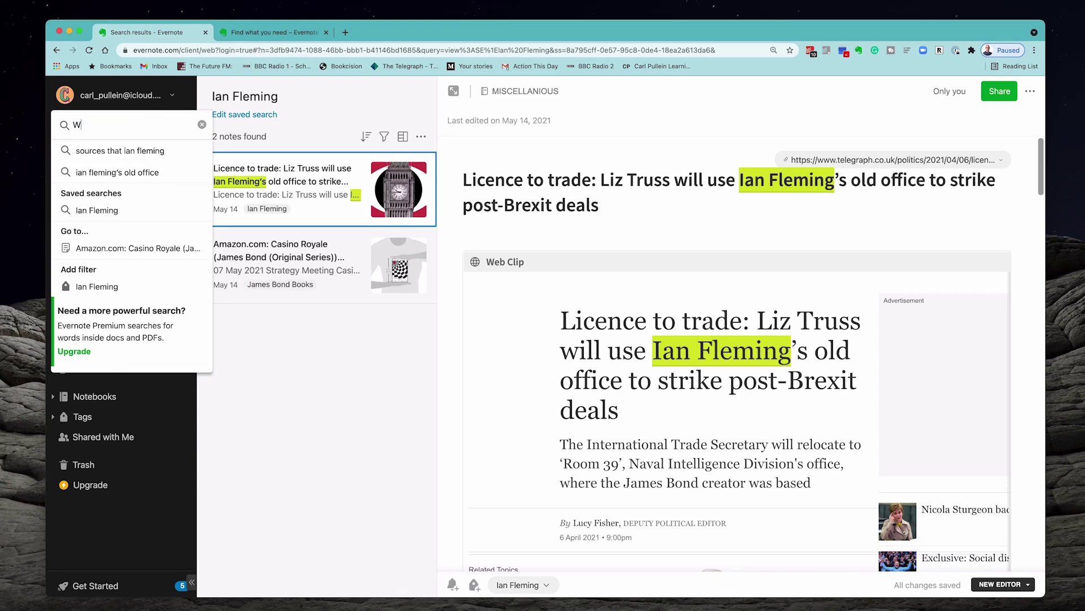
type("atches")
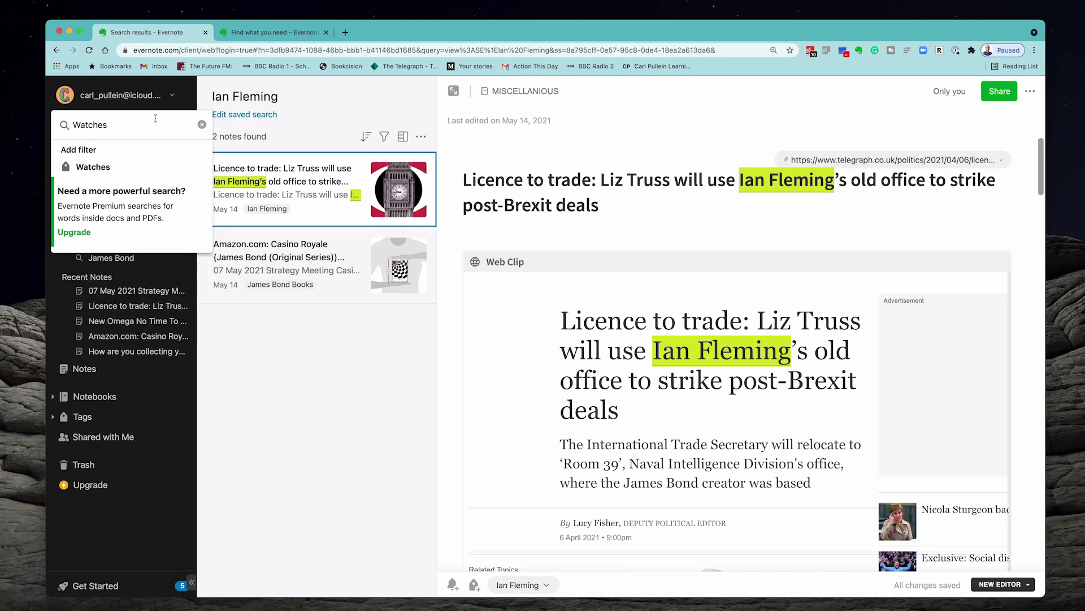
key("Return")
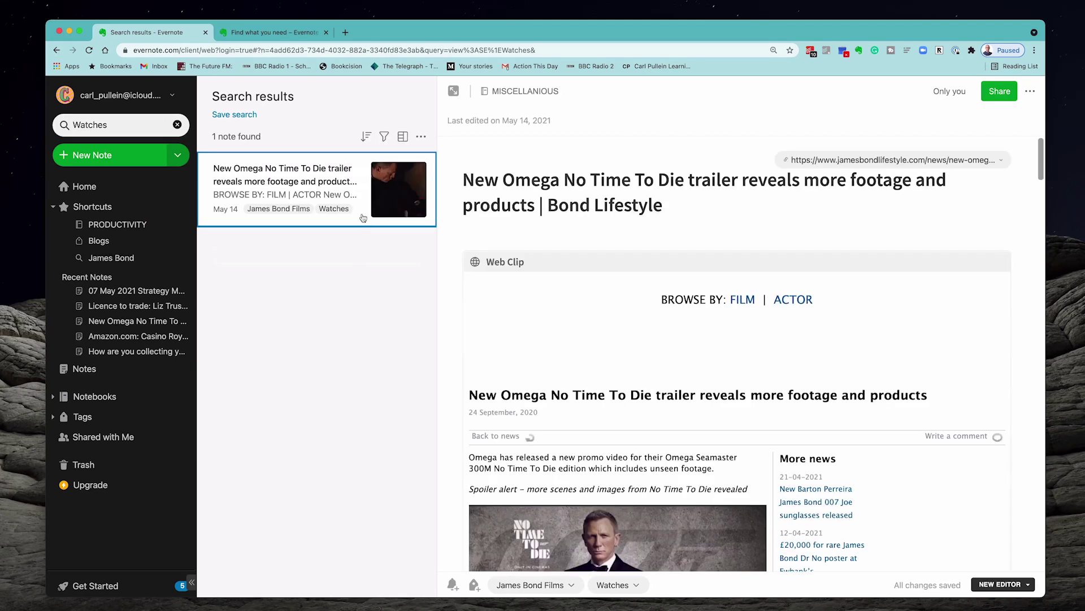
Scroll through the matching Omega No Time To Die trailer note
scroll(798, 446, "down", 5)
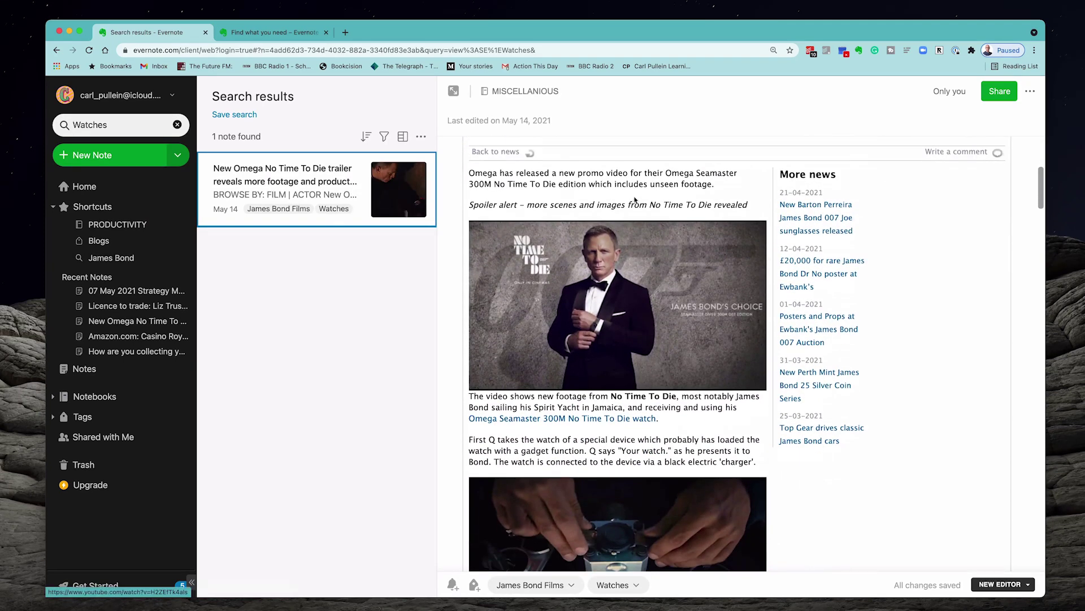
scroll(642, 383, "down", 20)
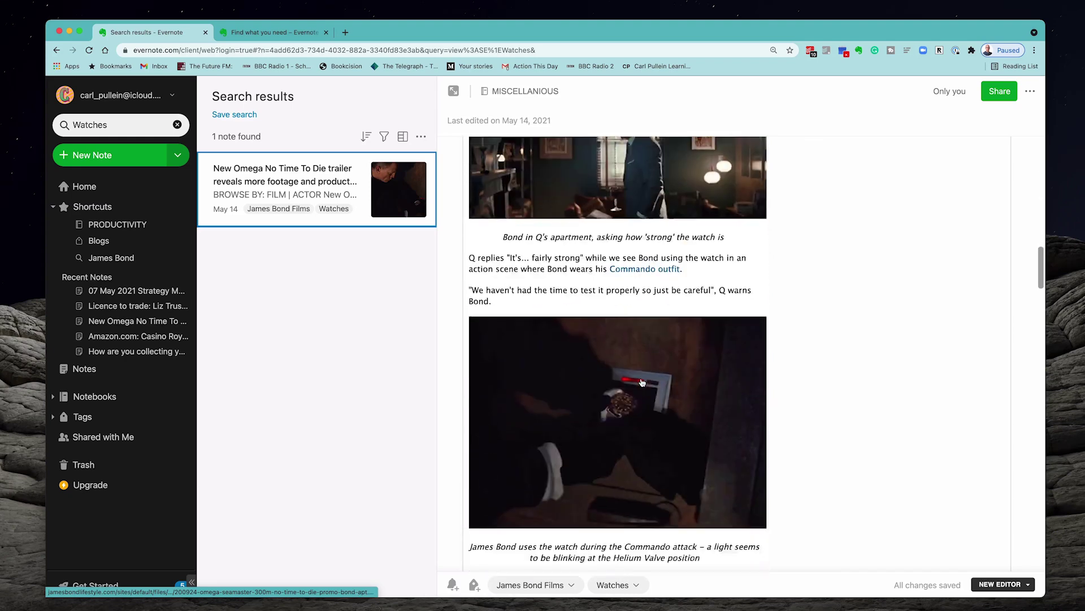
scroll(642, 383, "down", 20)
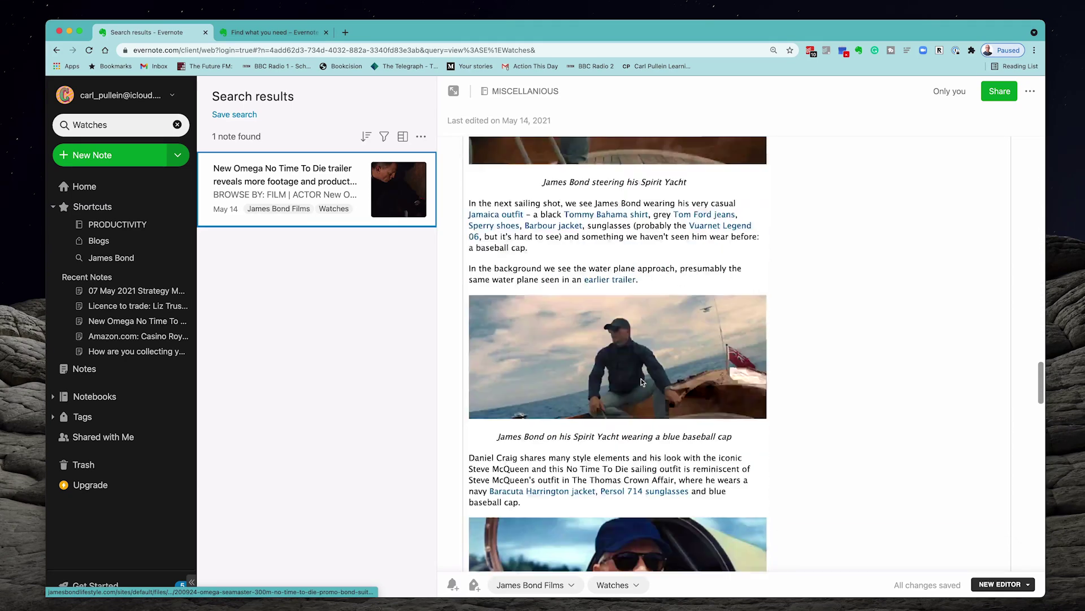
scroll(641, 381, "down", 20)
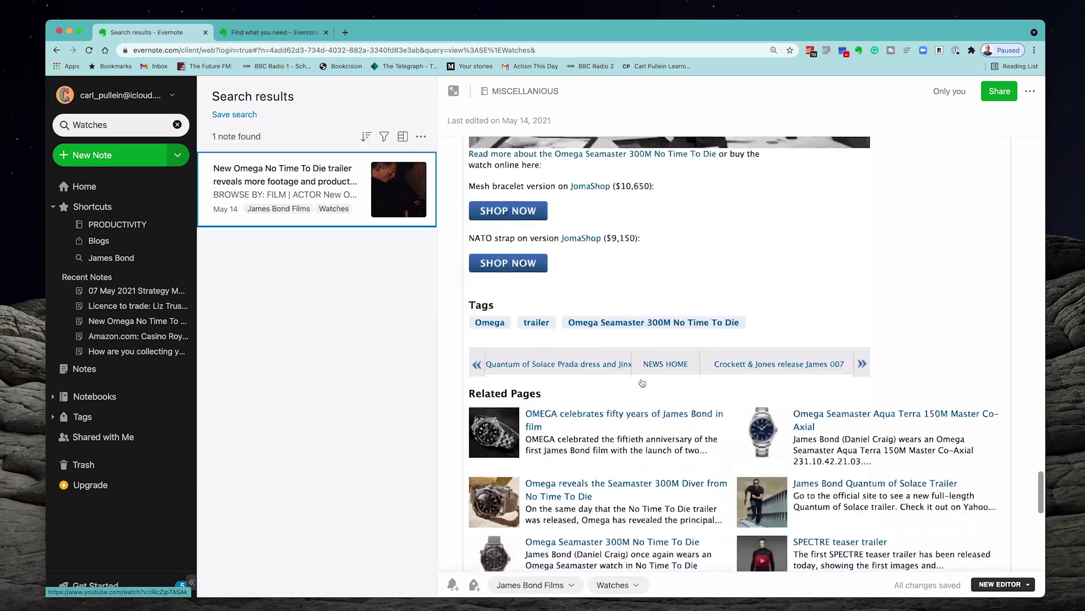
scroll(643, 383, "up", 20)
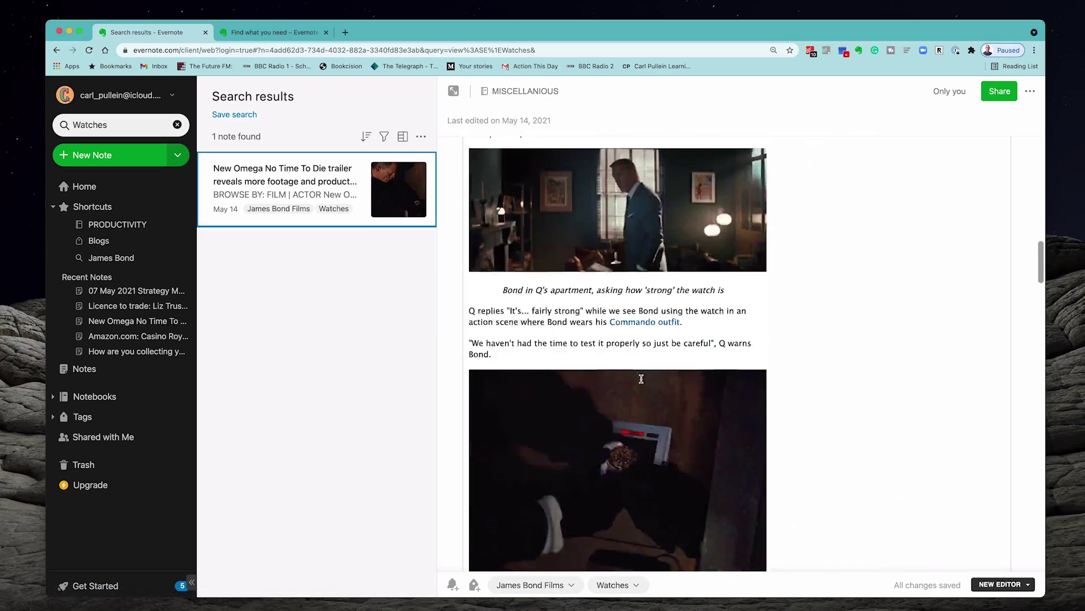
scroll(642, 383, "up", 3)
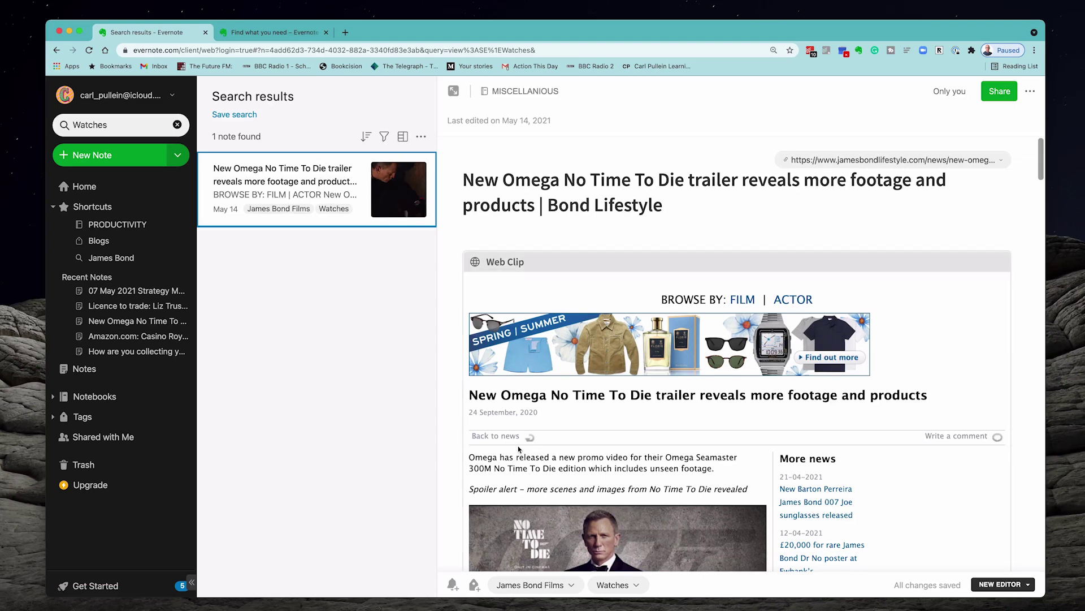
scroll(518, 448, "down", 1)
scroll(518, 449, "down", 10)
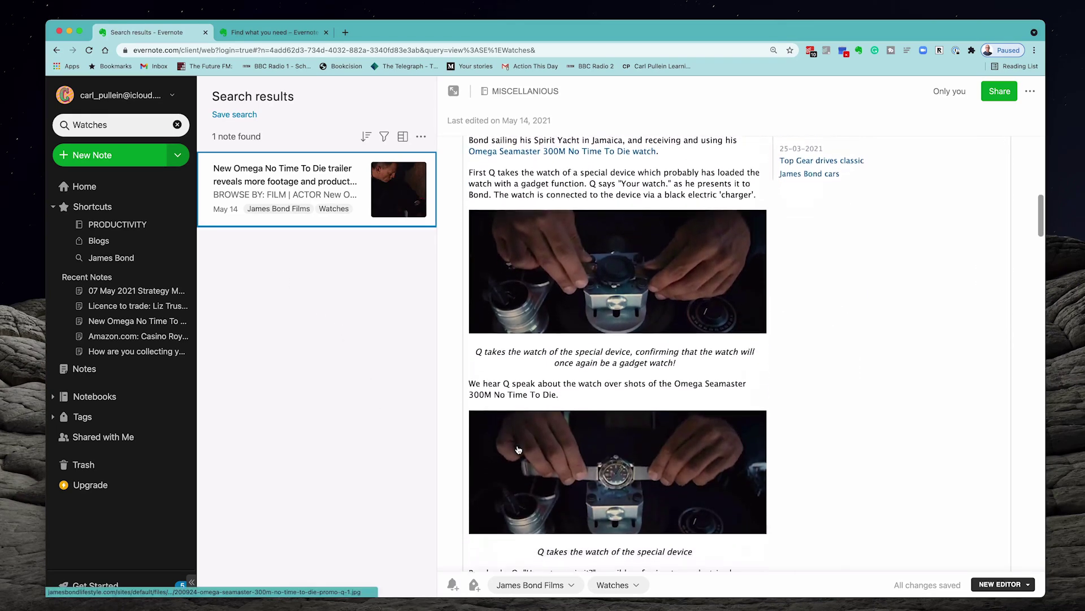
scroll(518, 449, "up", 2)
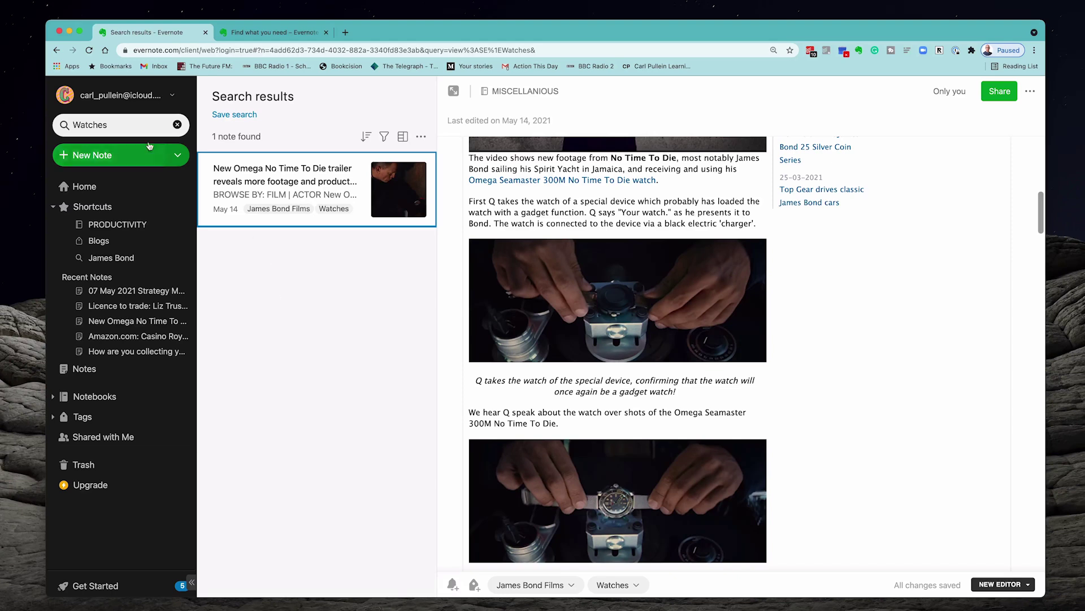
Replace 'Watches' with 'Amazon' and run it, bringing up the Casino Royale book clip
left_click(127, 124)
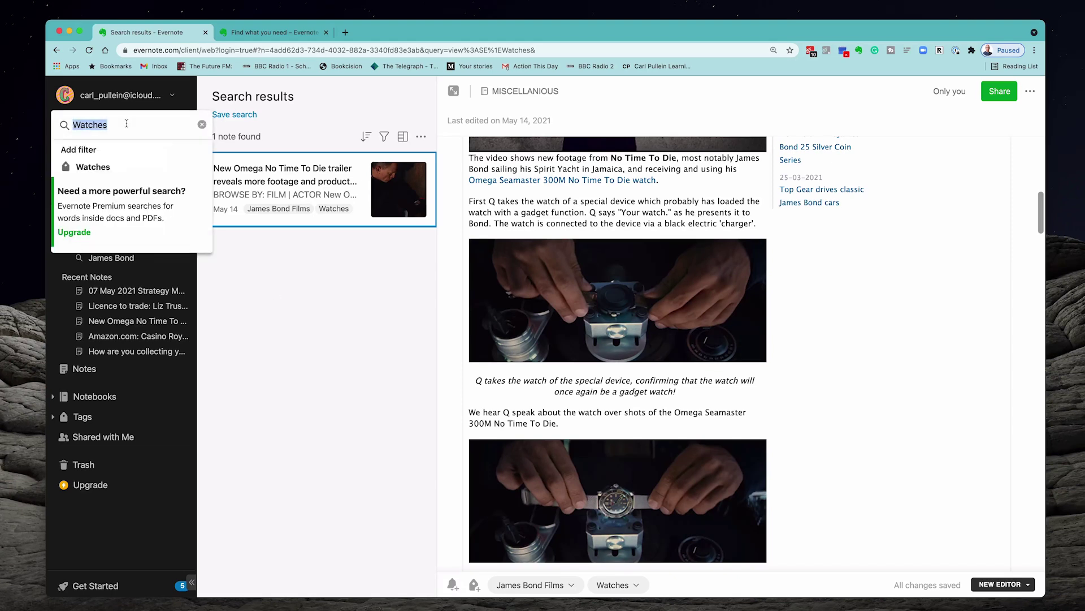
type("Amaz")
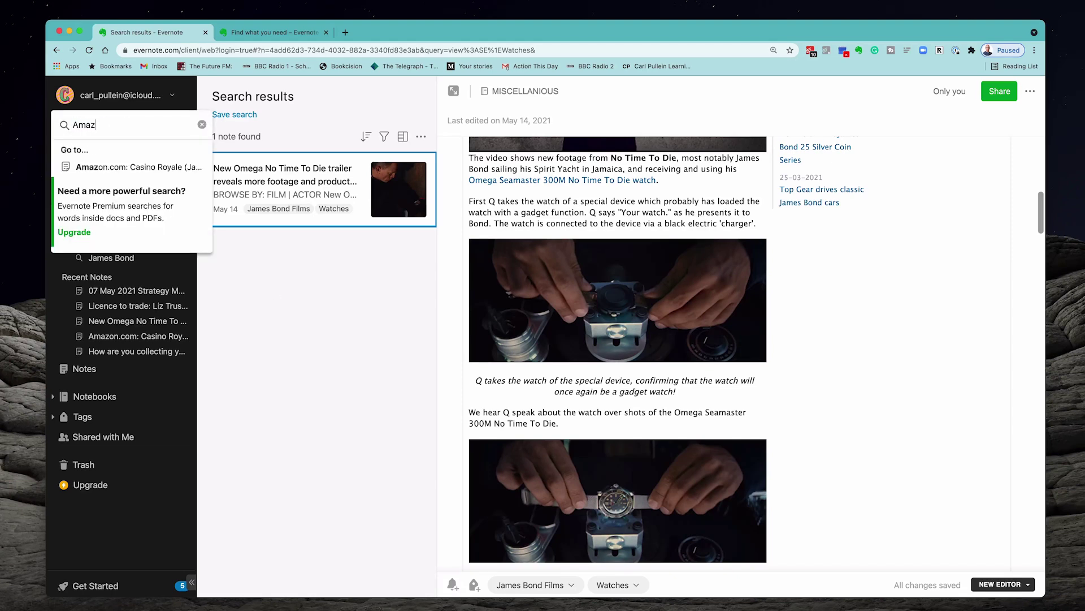
type("on")
key("Return")
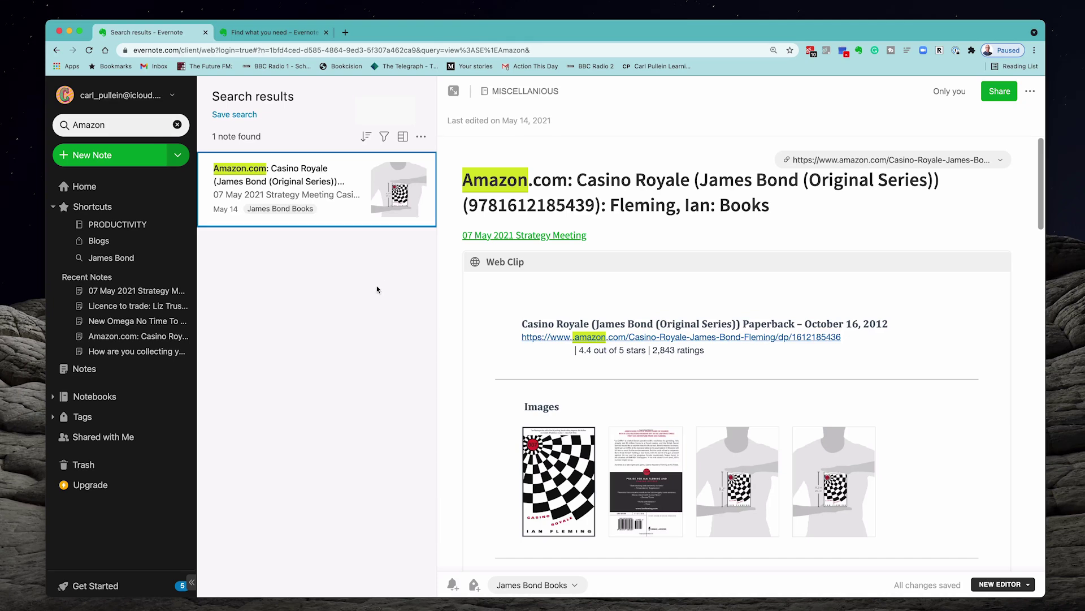
Clear 'Amazon' from the search box, leaving recent and saved searches listed
left_click(154, 124)
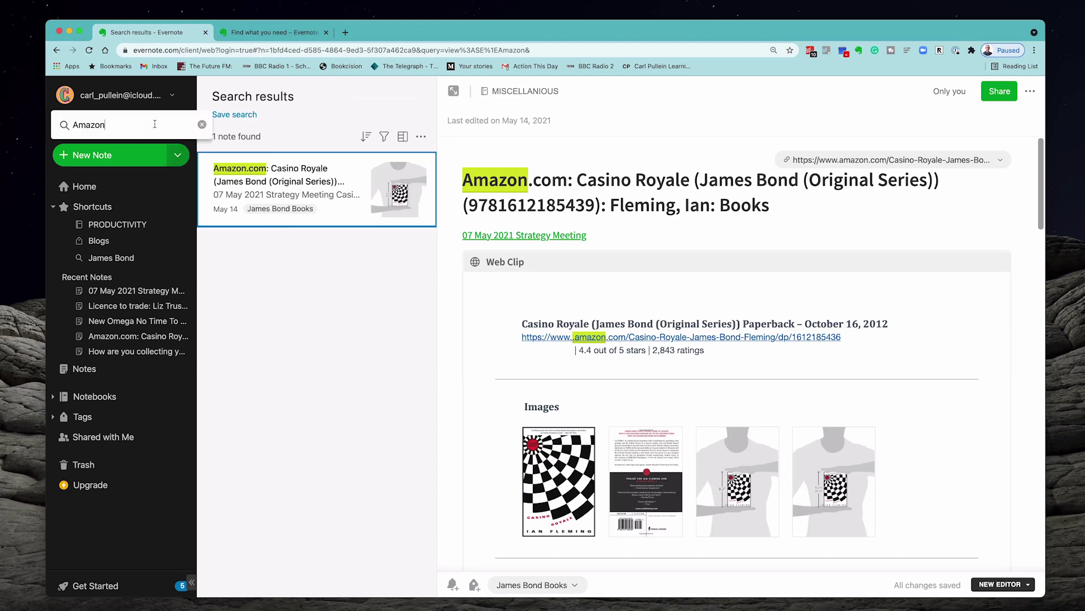
left_click(202, 125)
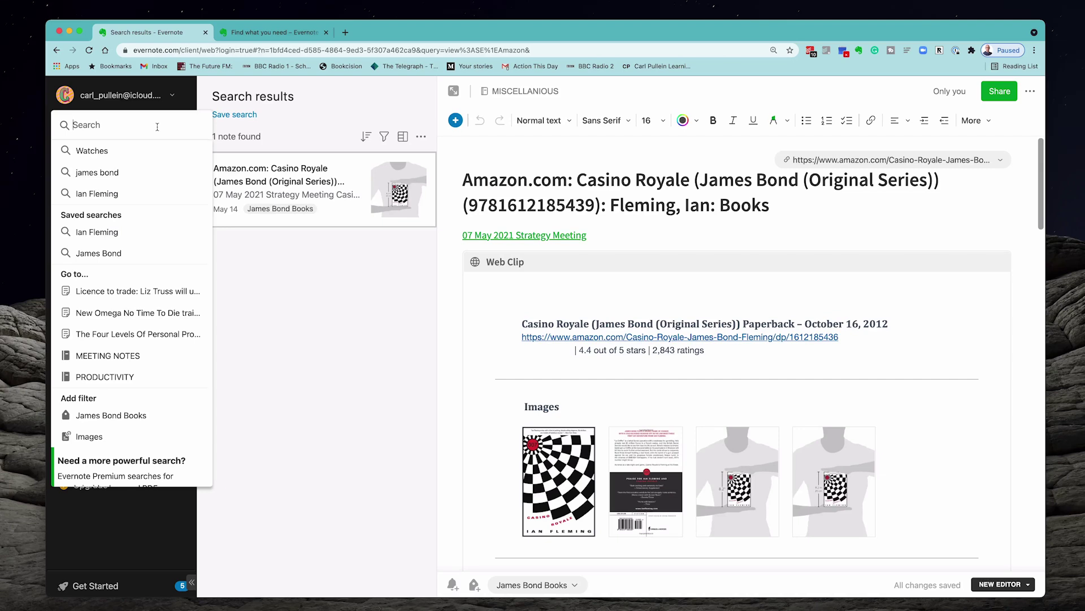